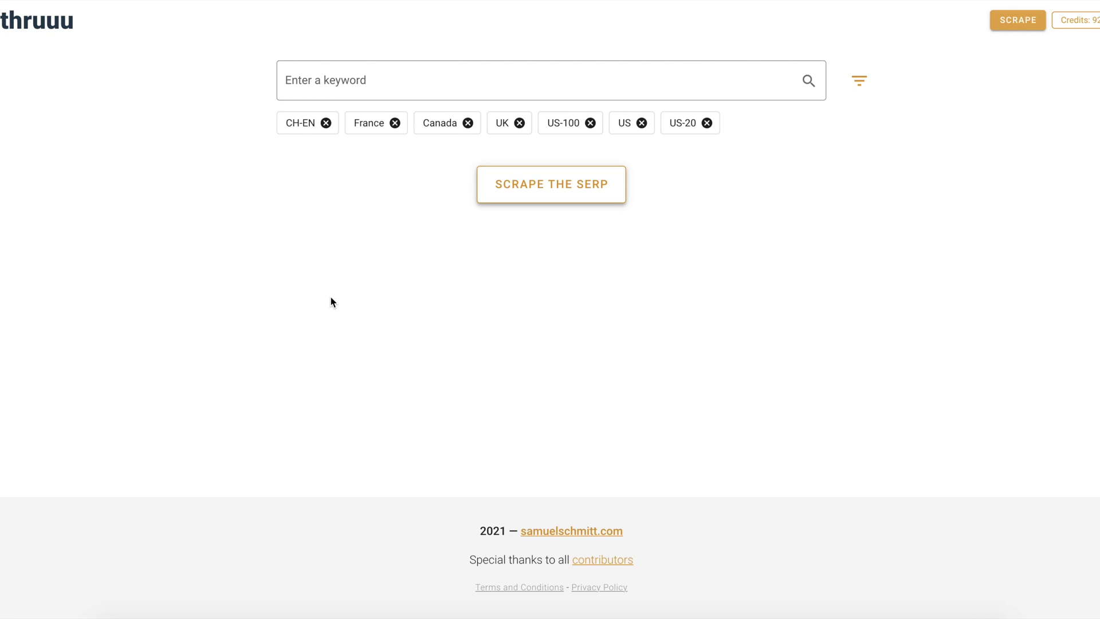
Scrape the SERP for 'inbound marketing' with the number of results set to 20.
left_click(330, 76)
type("inbound marketing")
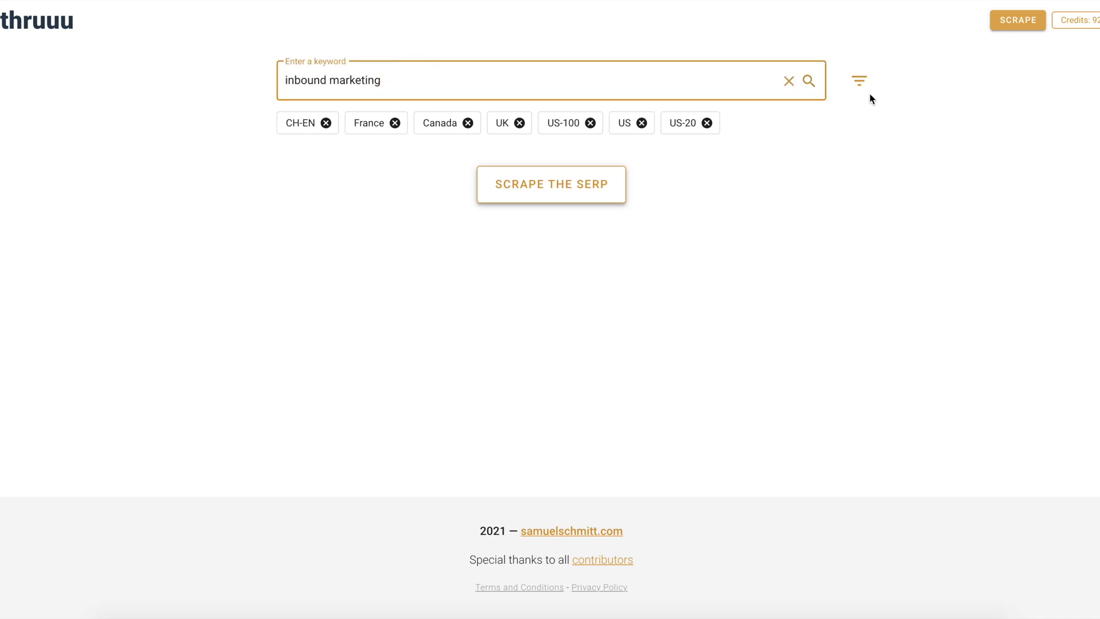
left_click(859, 82)
left_click(731, 273)
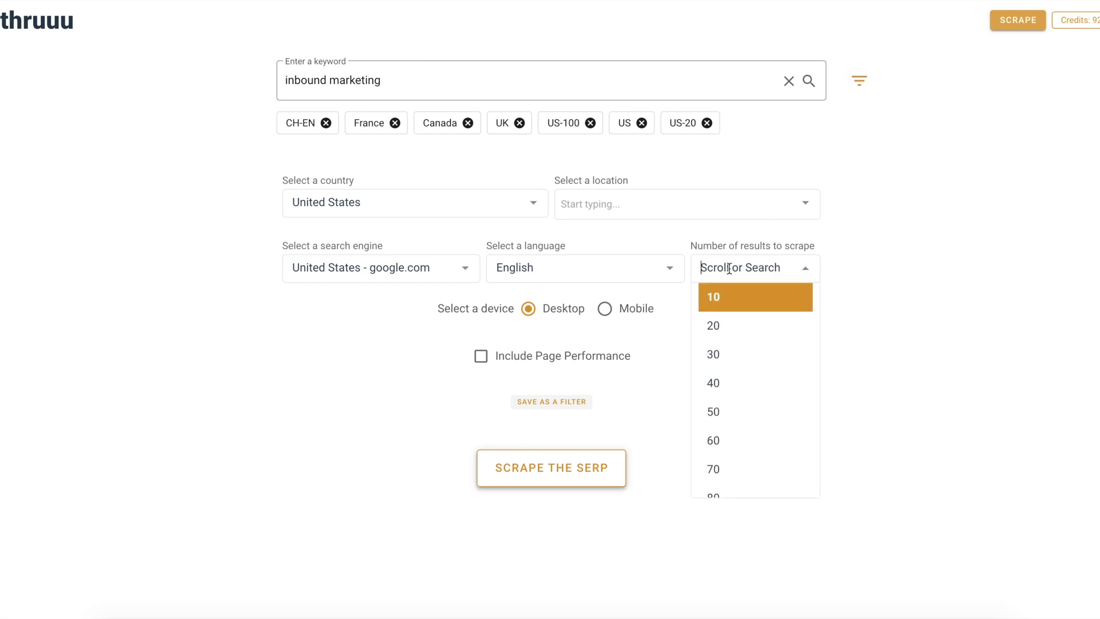
left_click(721, 323)
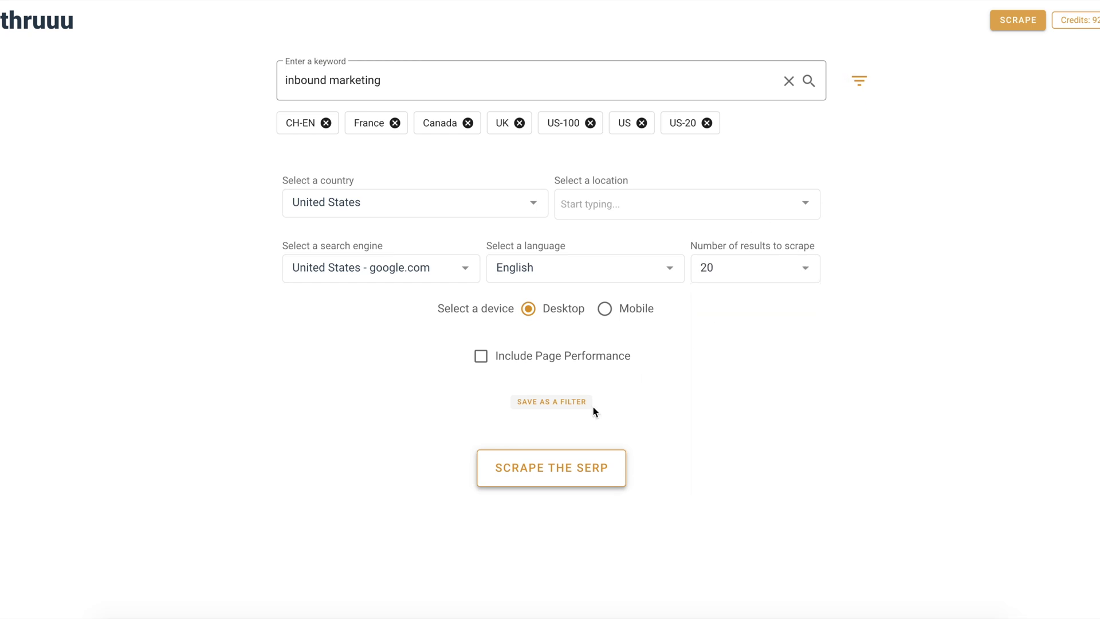
left_click(544, 467)
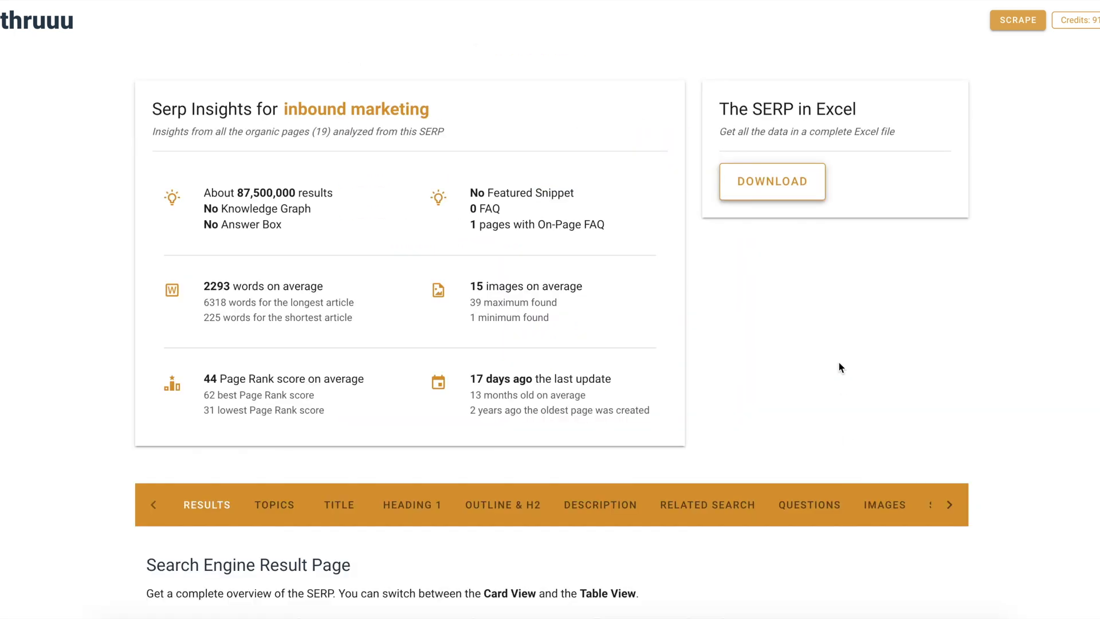
Open the OUTLINE & H2 report for the inbound marketing results.
scroll(839, 367, "down", 6)
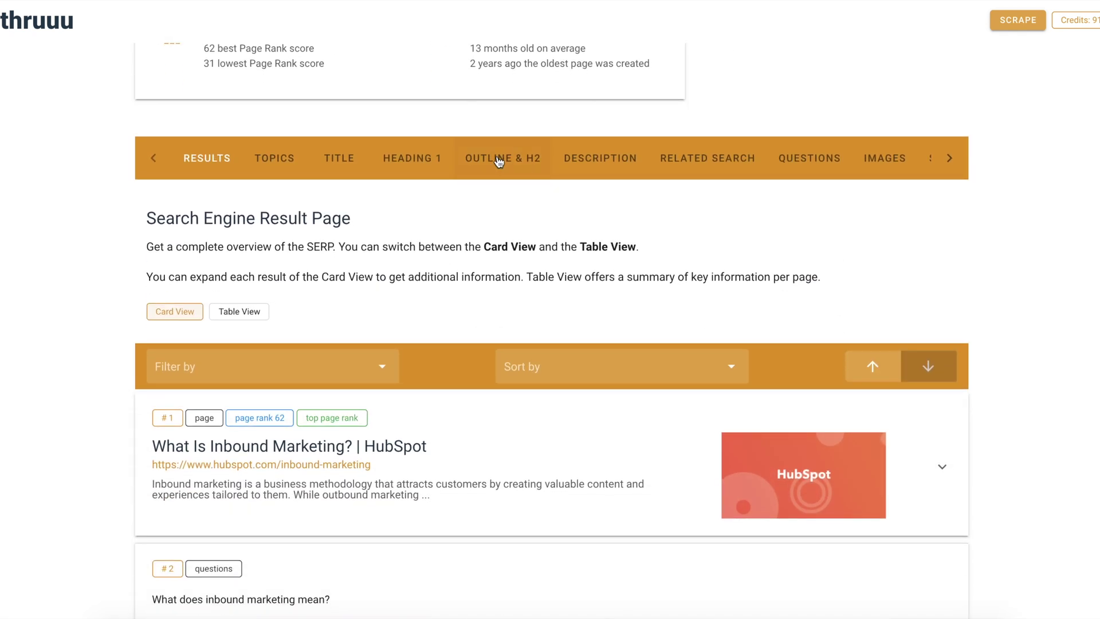
left_click(499, 162)
scroll(585, 228, "down", 1)
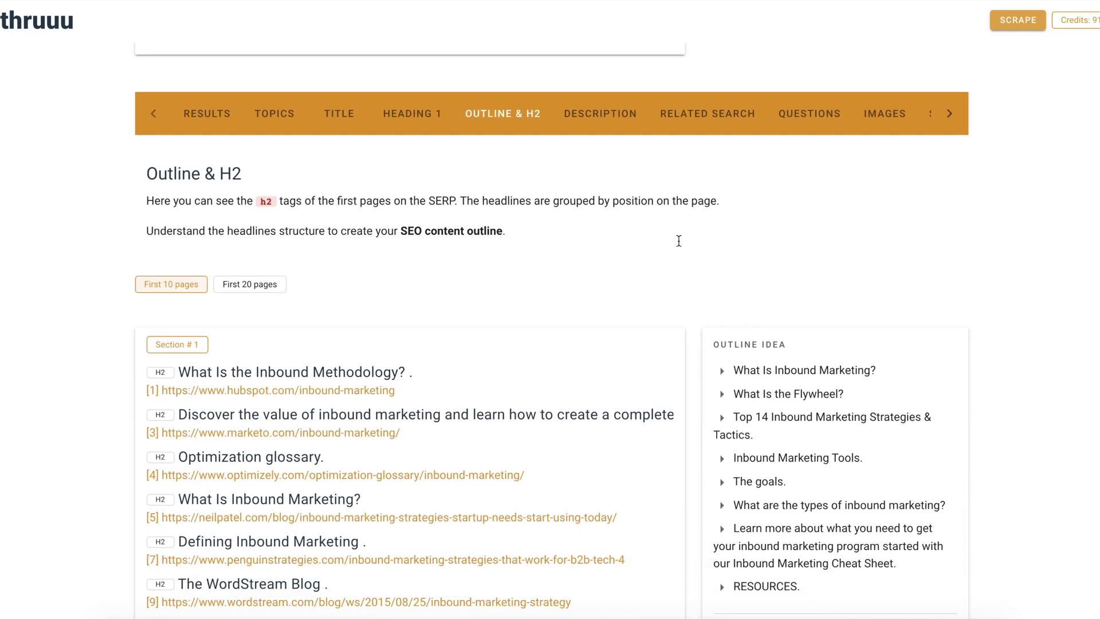
scroll(685, 242, "down", 1)
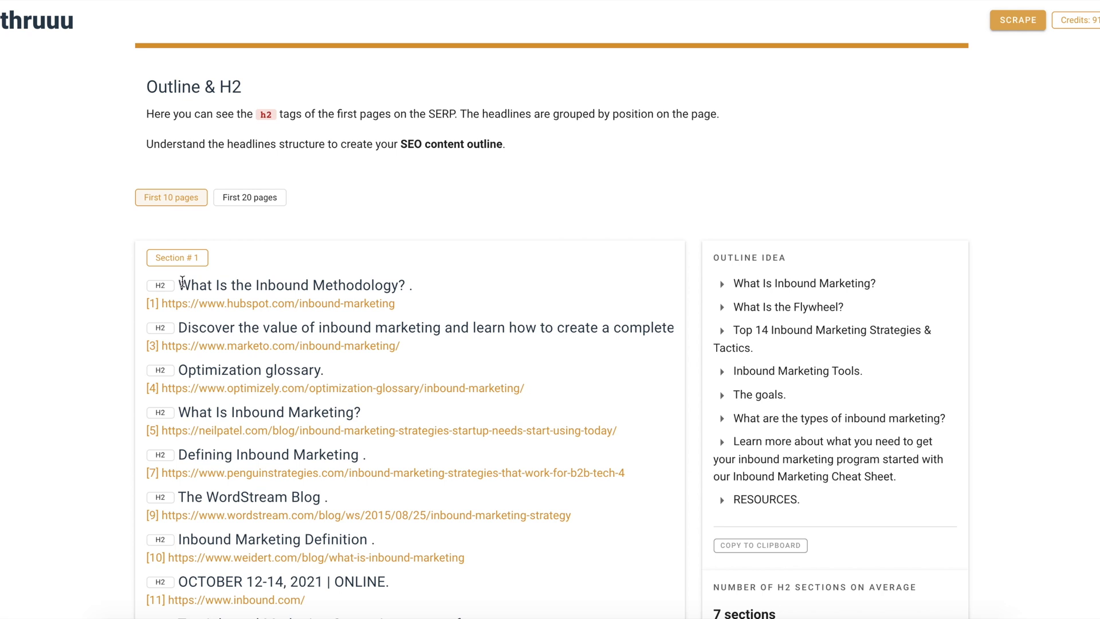
Review the eight H2 headings in the Outline Idea from the first 10 pages.
left_click_drag(182, 281, 275, 284)
left_click(125, 319)
scroll(289, 371, "down", 5)
scroll(290, 371, "down", 3)
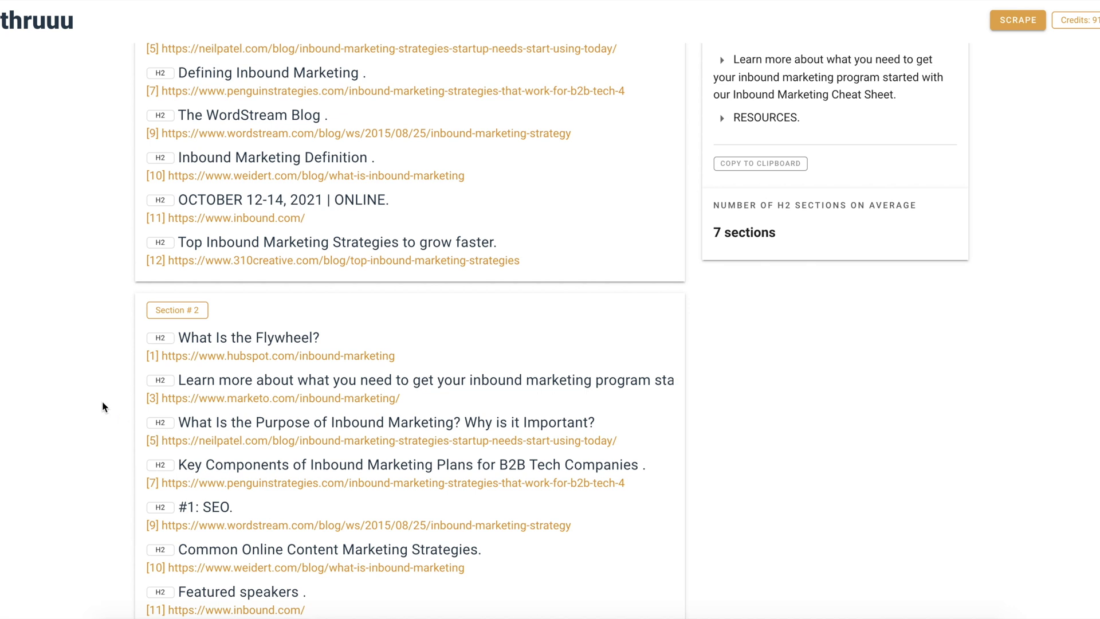
scroll(103, 407, "up", 6)
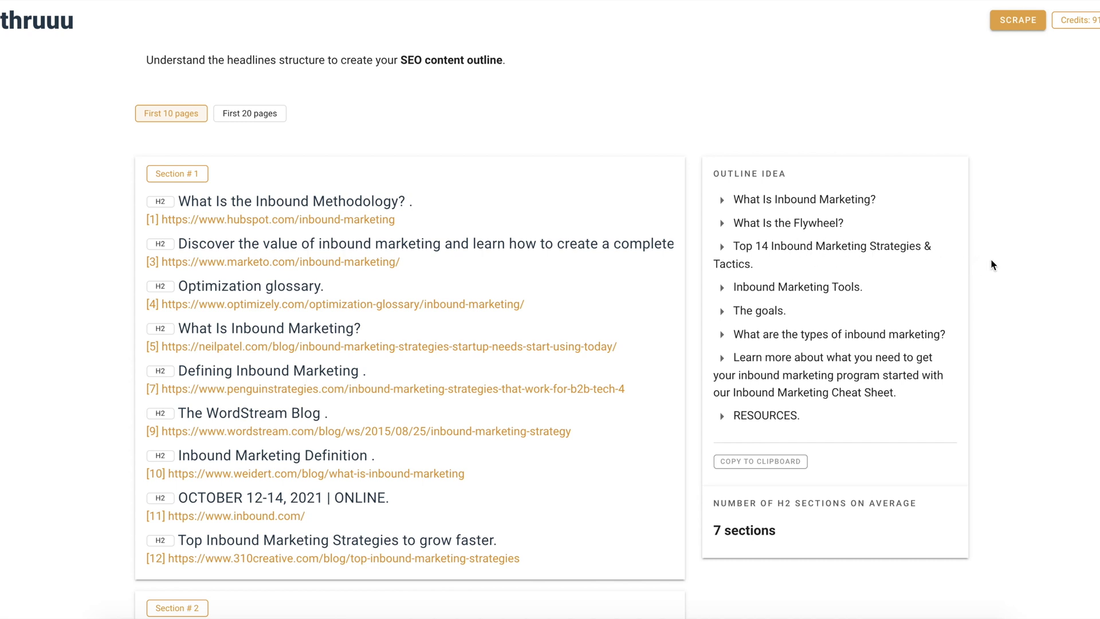
scroll(992, 279, "down", 1)
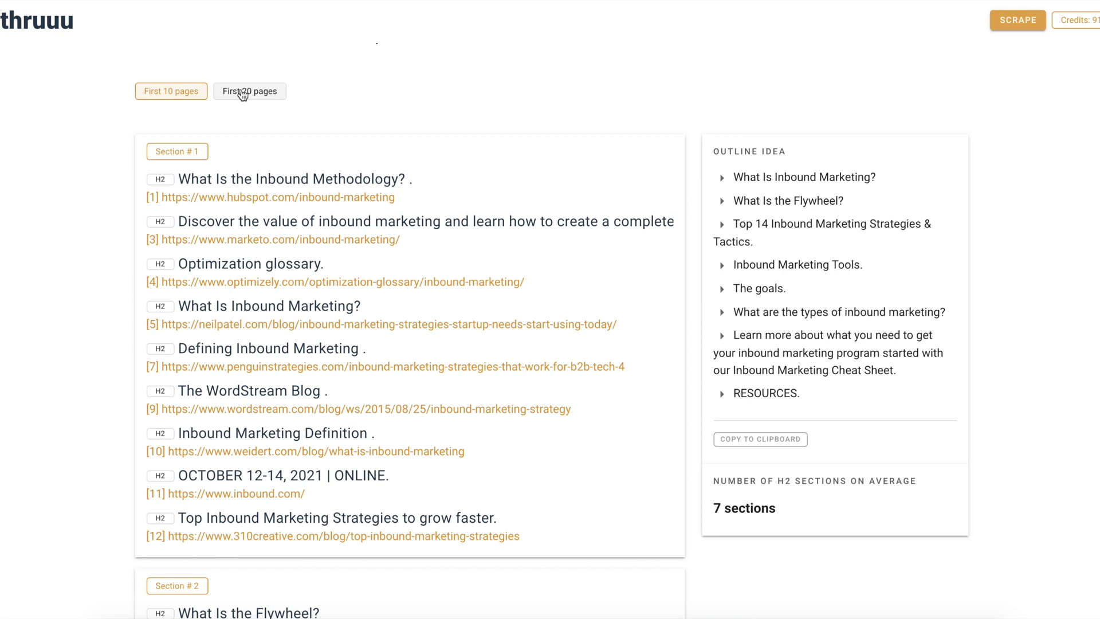
Expand the outline to the first 20 pages and scroll through the result.
left_click(243, 92)
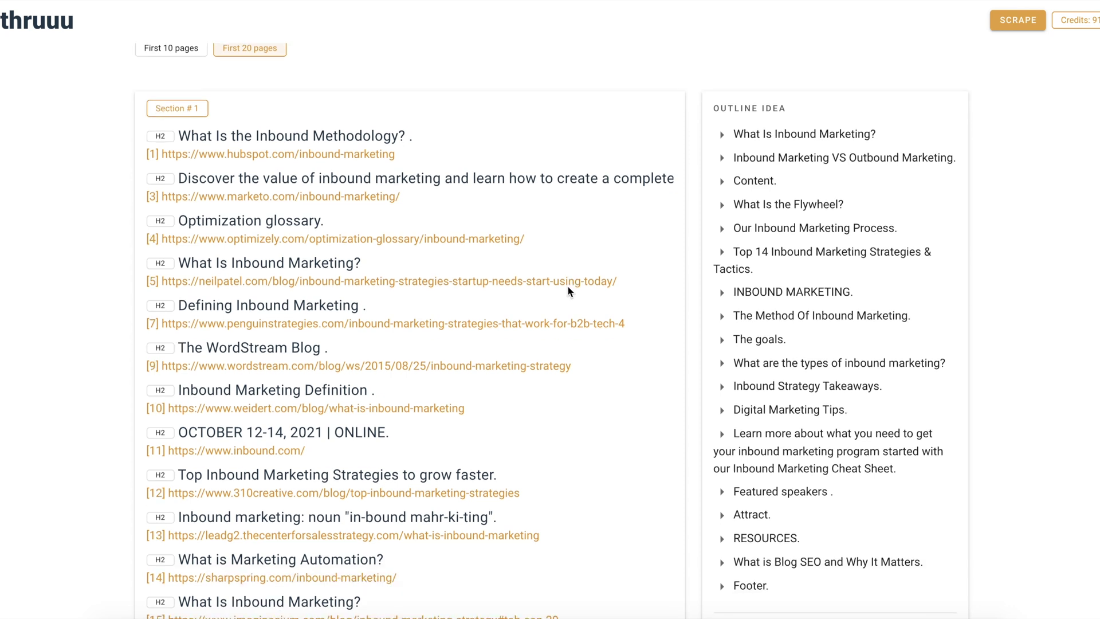
scroll(569, 291, "down", 6)
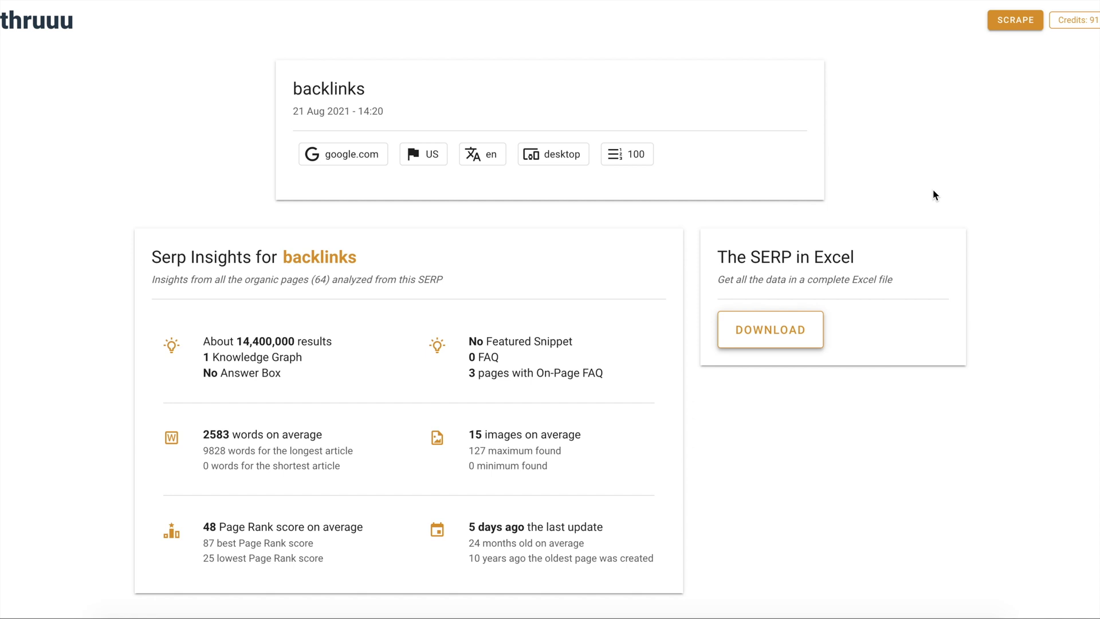
Open the QUESTIONS report for backlinks, showing its four People Also Asked questions.
scroll(933, 192, "down", 8)
scroll(1087, 193, "down", 1)
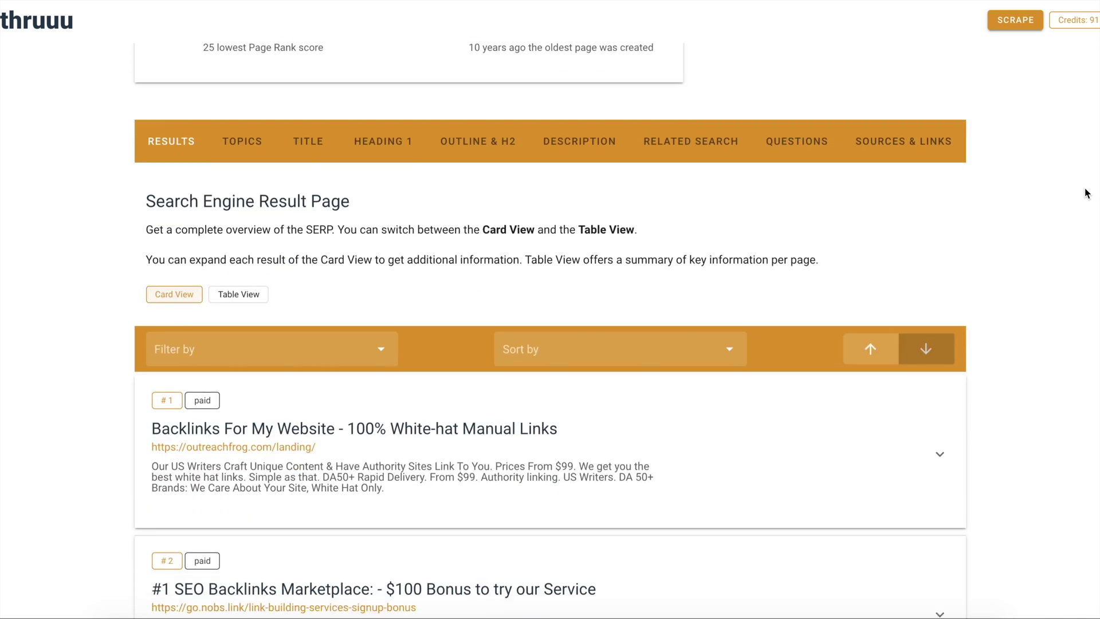
left_click(808, 140)
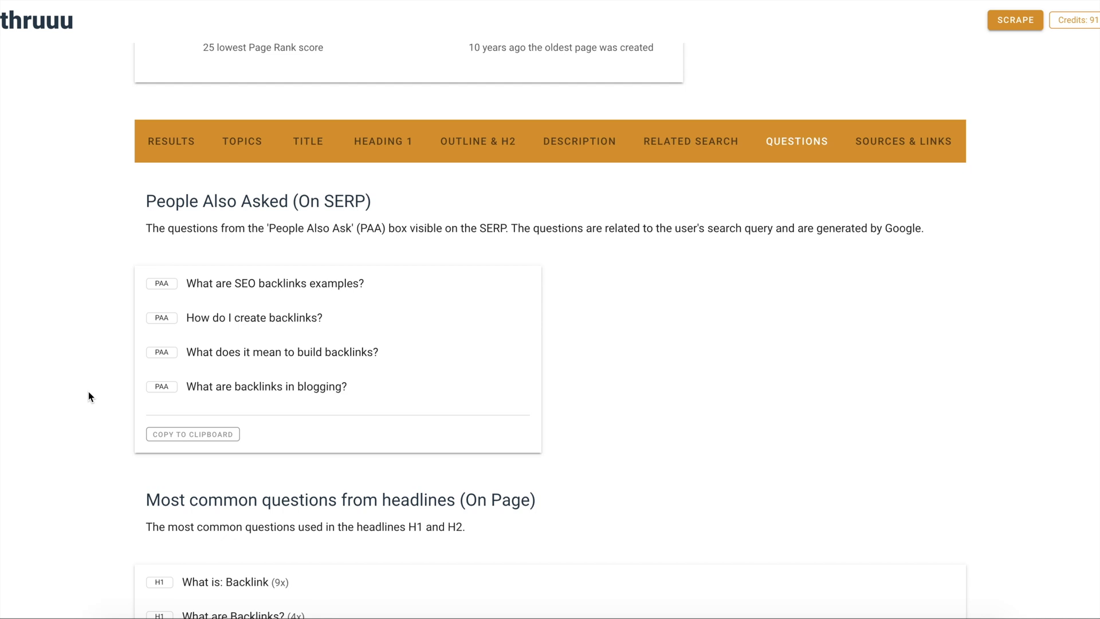
scroll(89, 394, "down", 5)
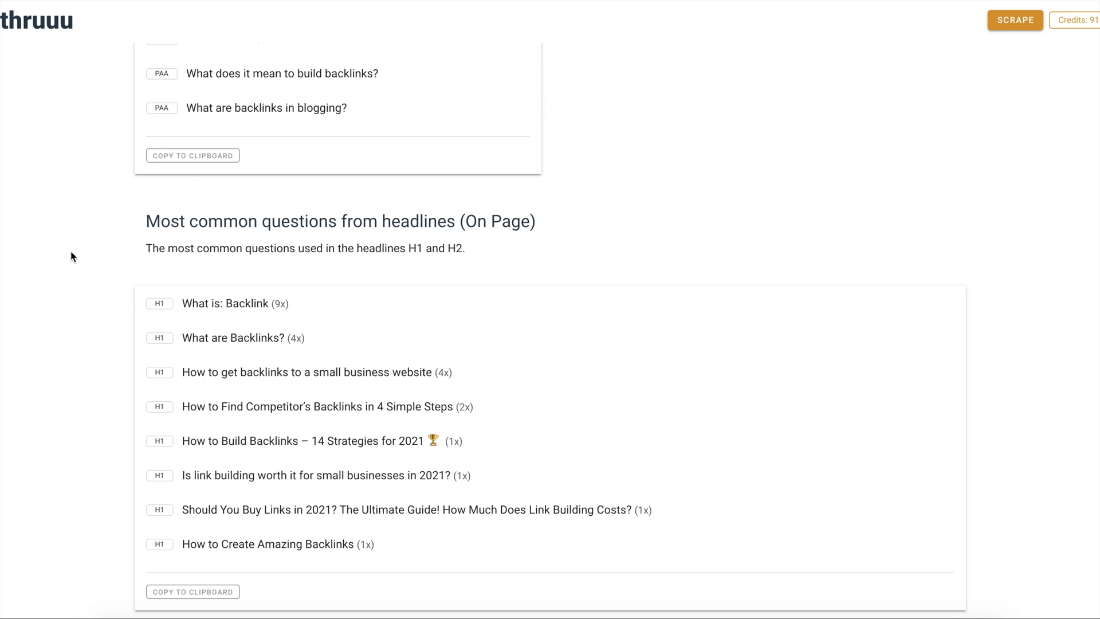
scroll(71, 256, "down", 1)
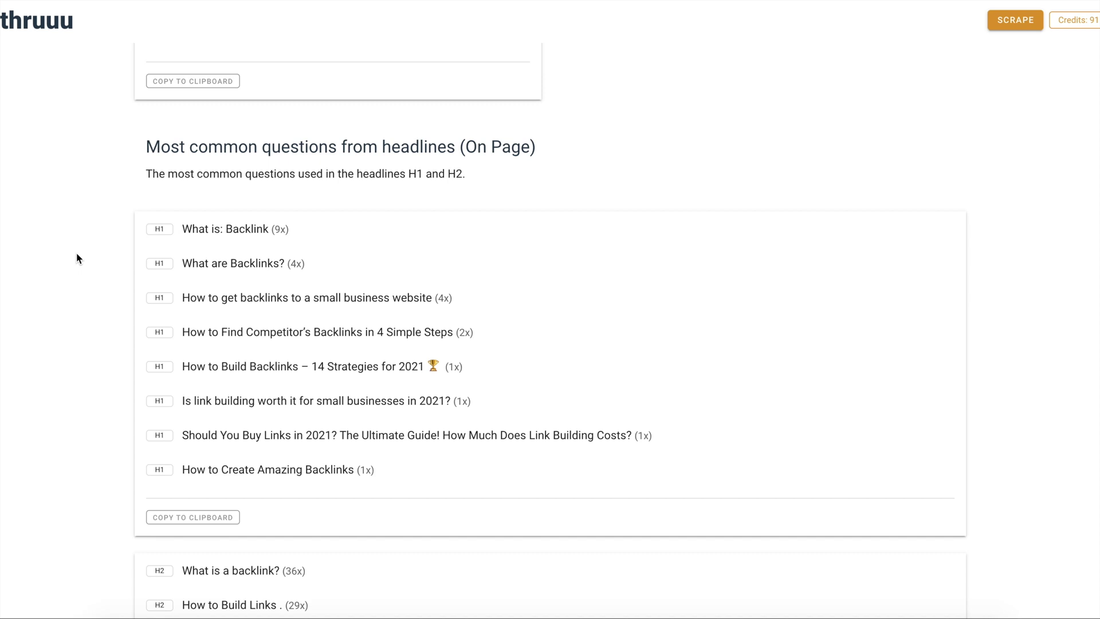
scroll(79, 259, "down", 6)
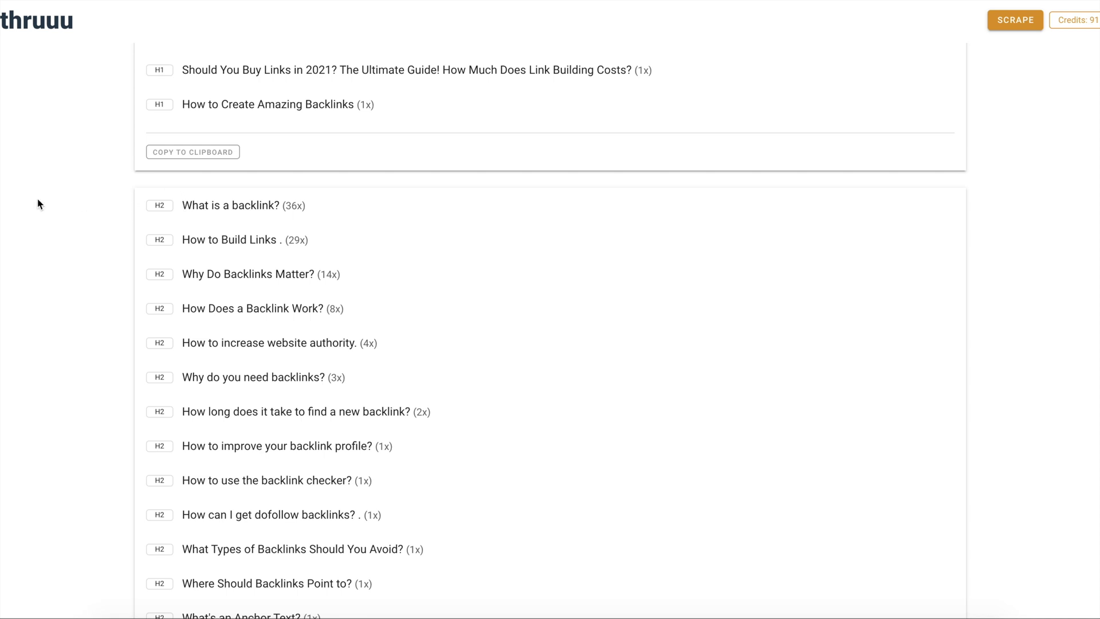
scroll(39, 205, "down", 1)
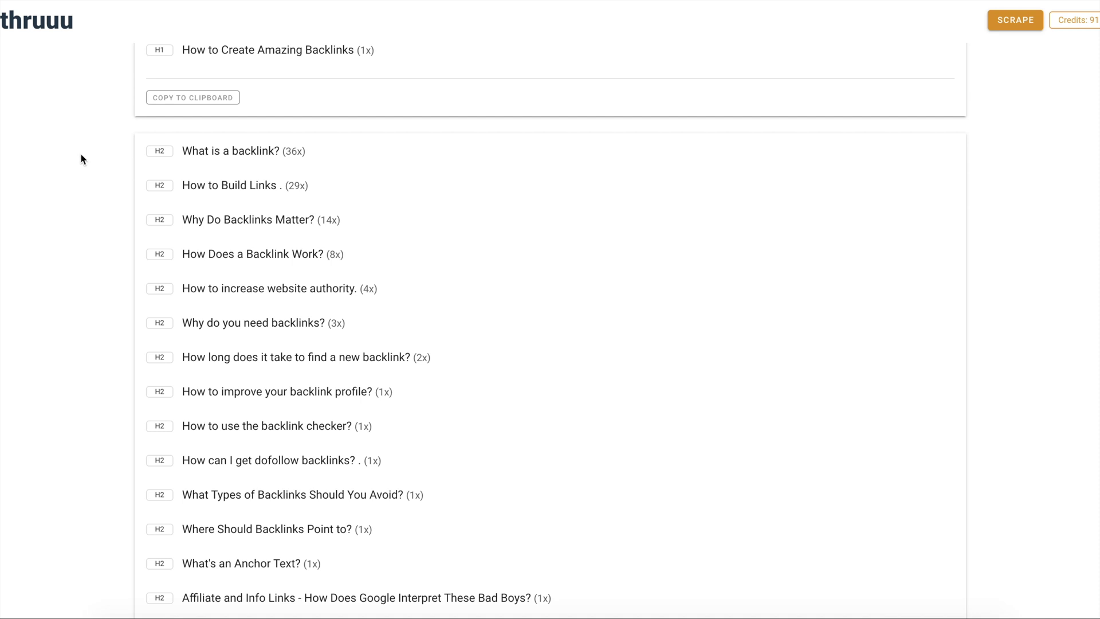
scroll(81, 159, "down", 3)
scroll(90, 246, "down", 1)
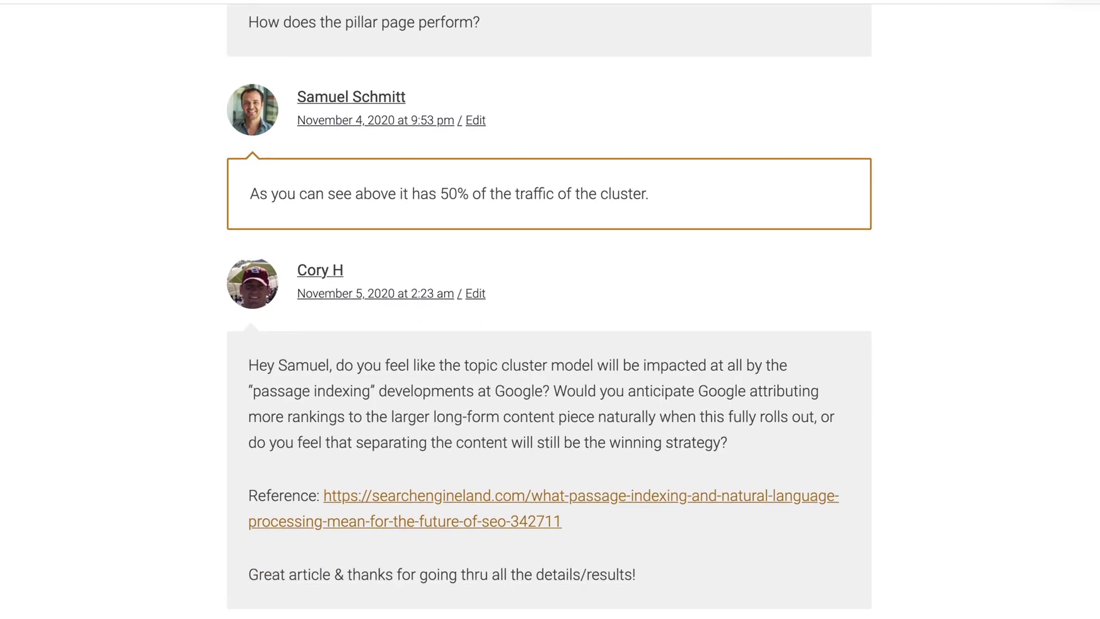
Scroll down through the reader comments on the blog post.
scroll(550, 309, "down", 5)
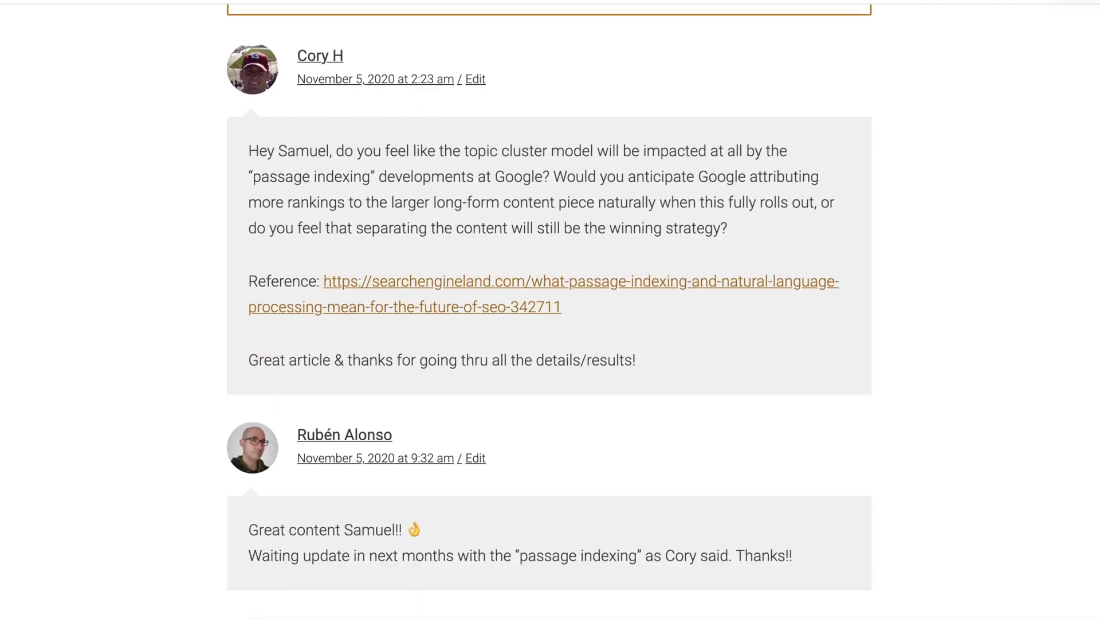
scroll(549, 310, "down", 12)
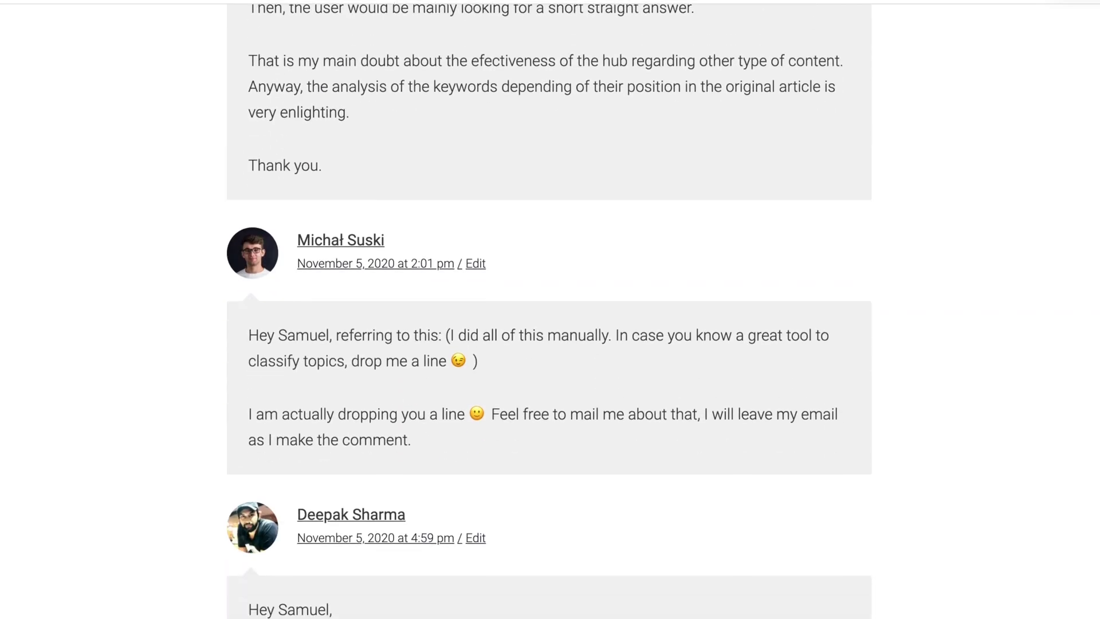
scroll(549, 310, "down", 7)
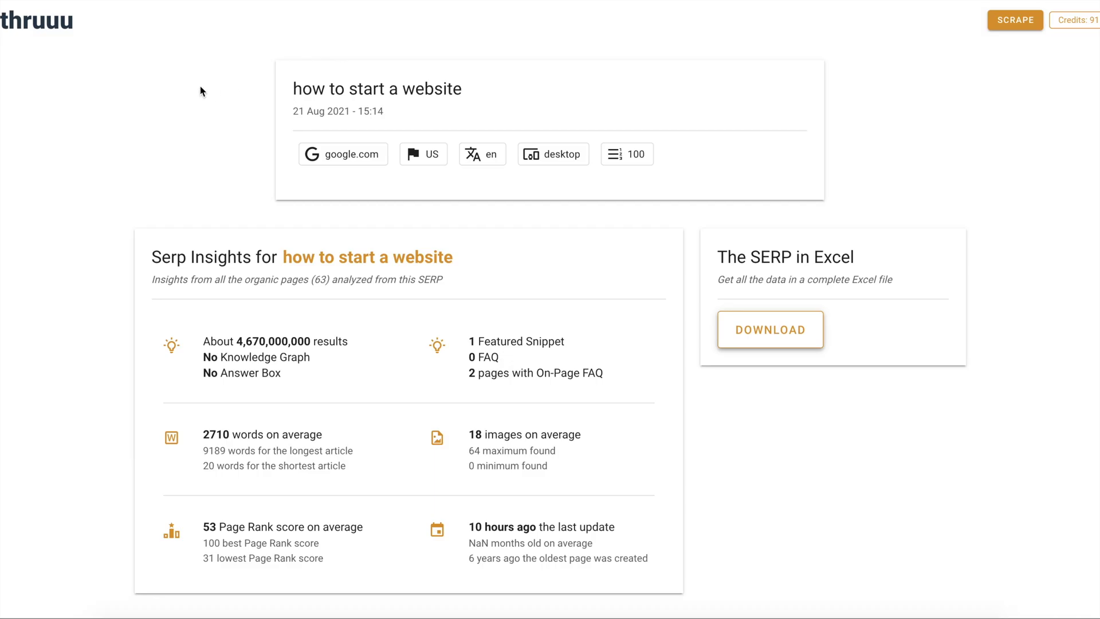
Scroll to the 'Questions from the comments section (On Page)' block and highlight its heading.
scroll(96, 140, "down", 20)
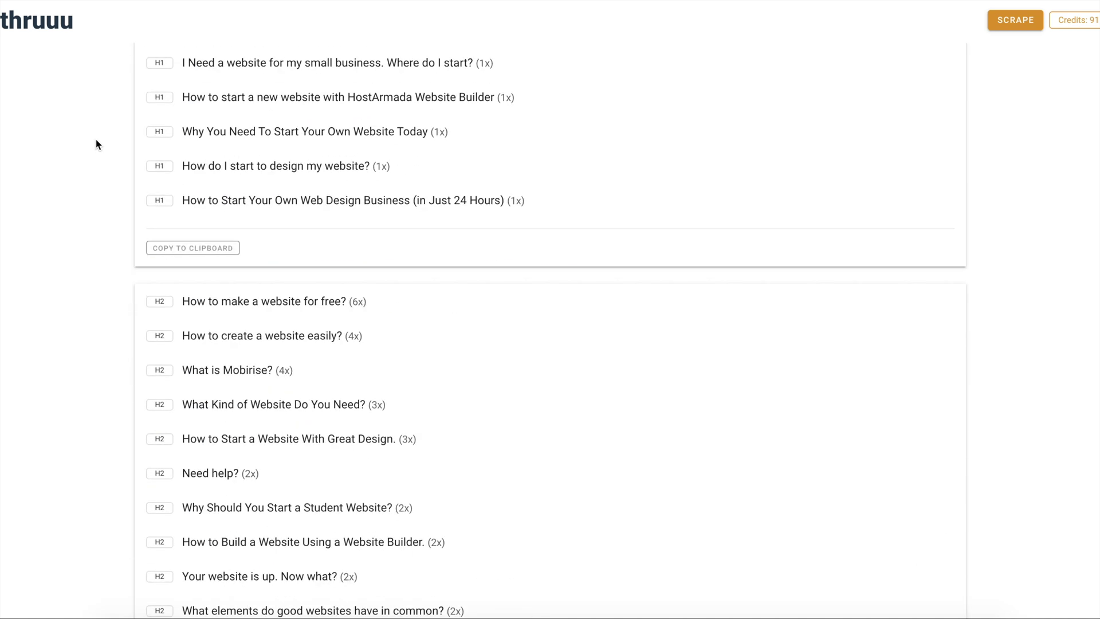
scroll(95, 140, "down", 20)
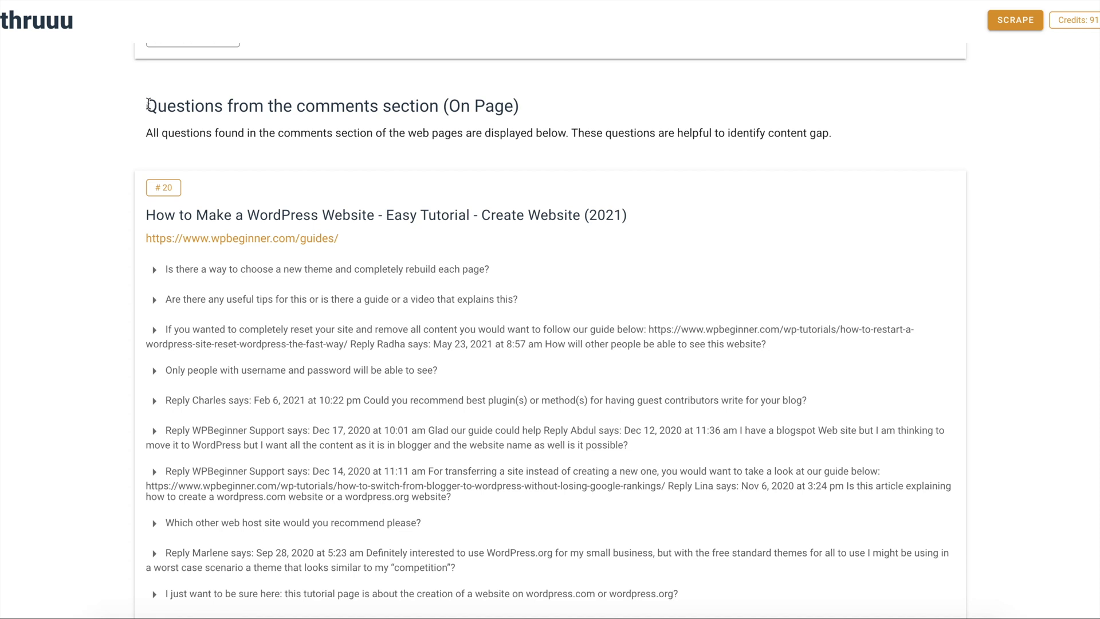
left_click_drag(148, 105, 427, 103)
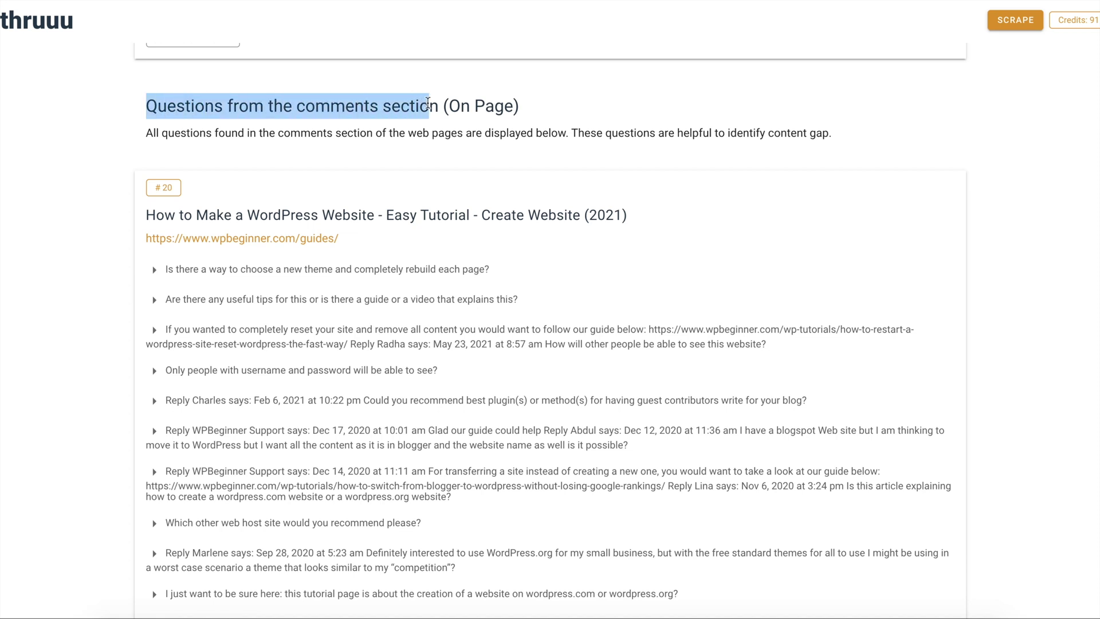
left_click(427, 103)
scroll(68, 210, "down", 1)
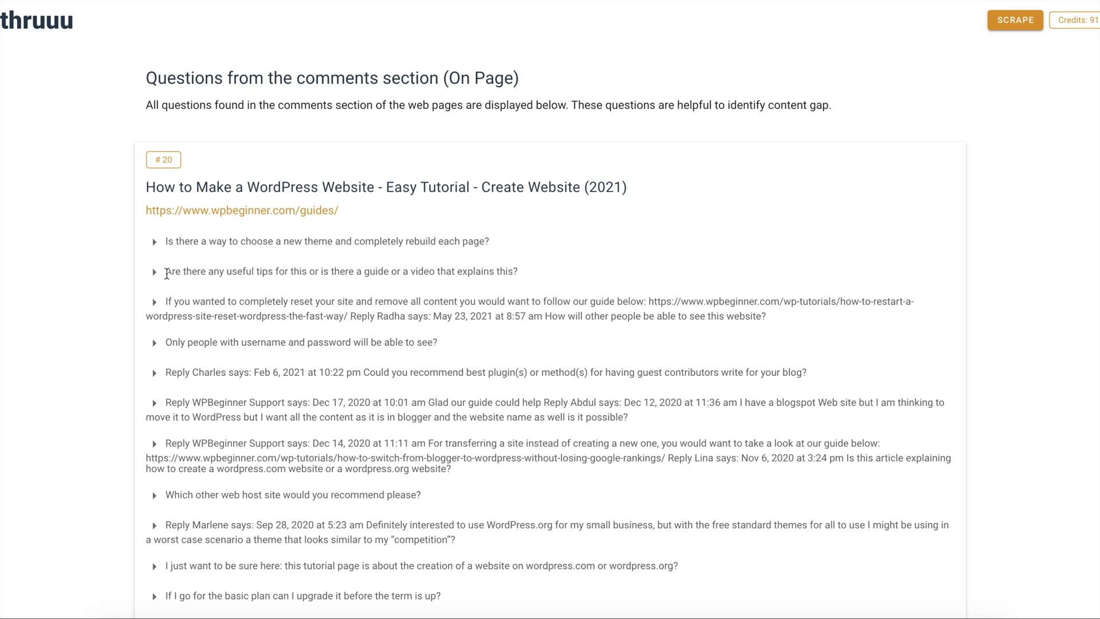
Scroll past comment question cards #20, #21 and #22 to the FAQ Schema (On Page) section.
scroll(84, 287, "down", 10)
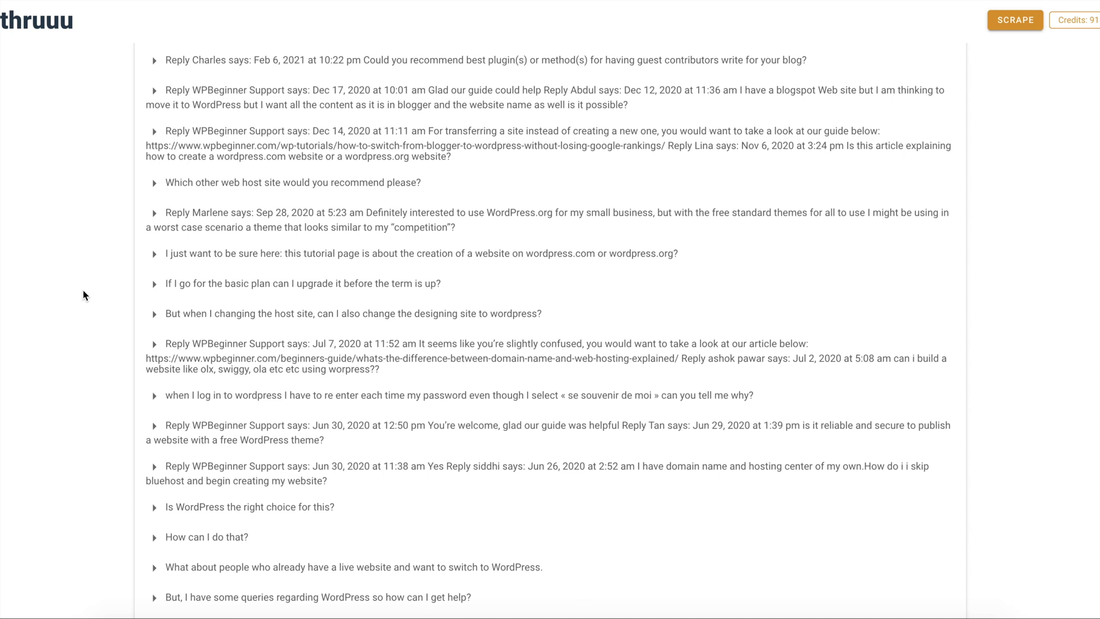
scroll(83, 295, "down", 10)
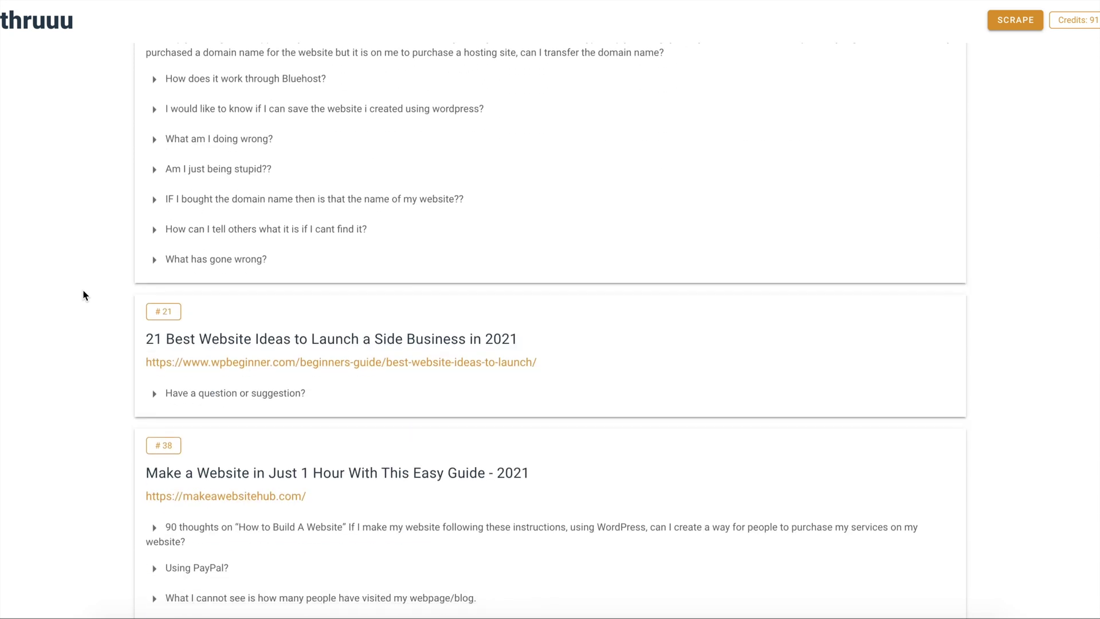
scroll(59, 361, "down", 9)
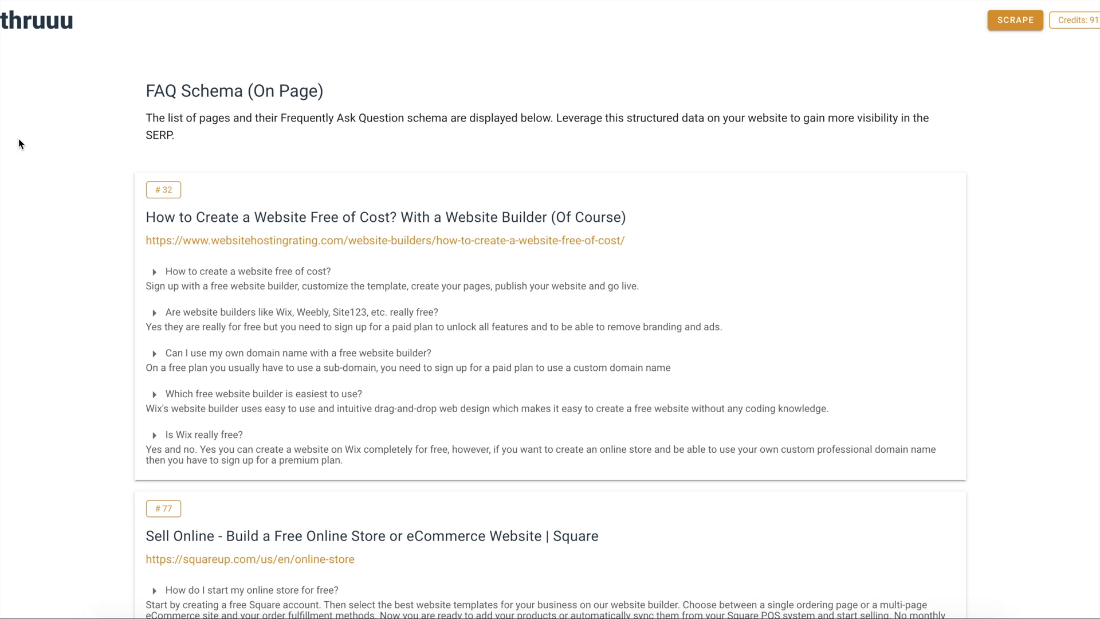
Scroll through the FAQ Schema cards, starting with result #32's five free-website FAQs.
scroll(109, 223, "down", 3)
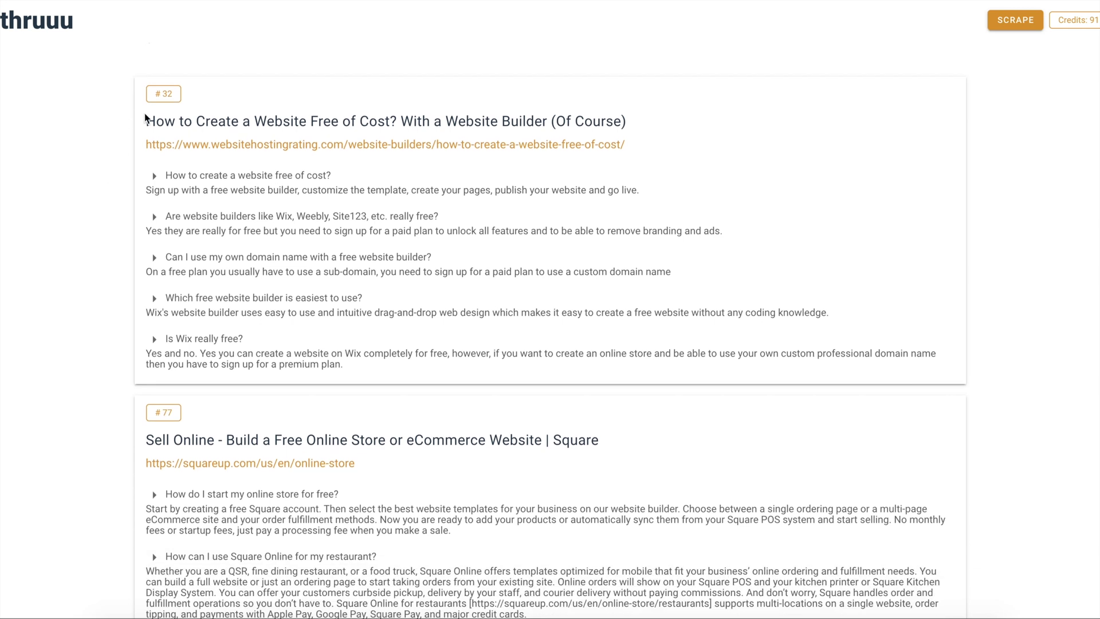
scroll(92, 196, "down", 2)
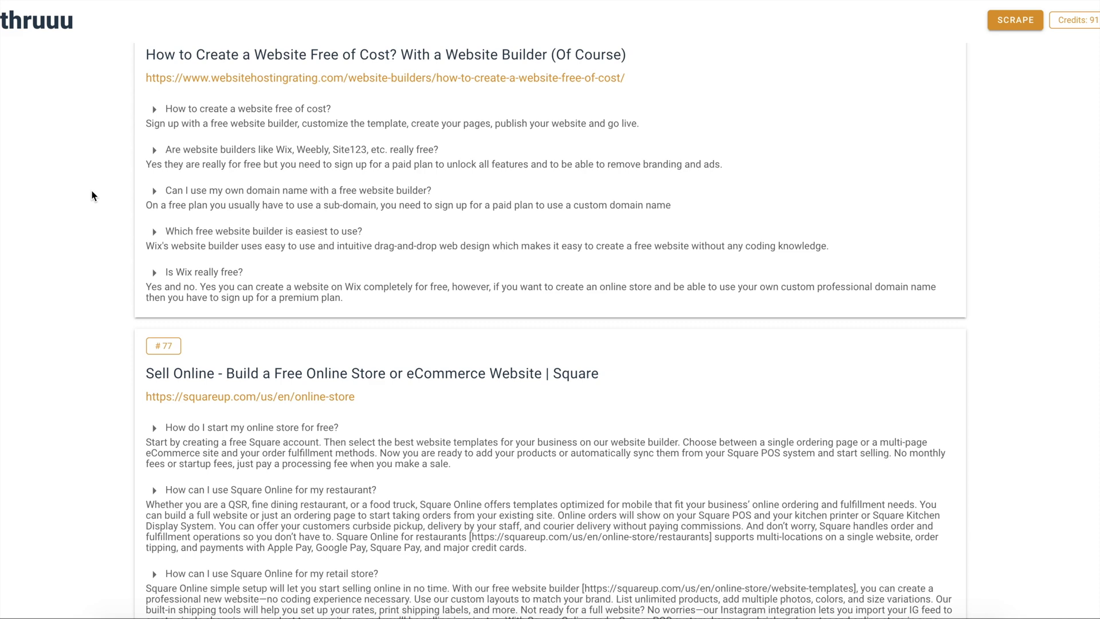
scroll(90, 199, "down", 6)
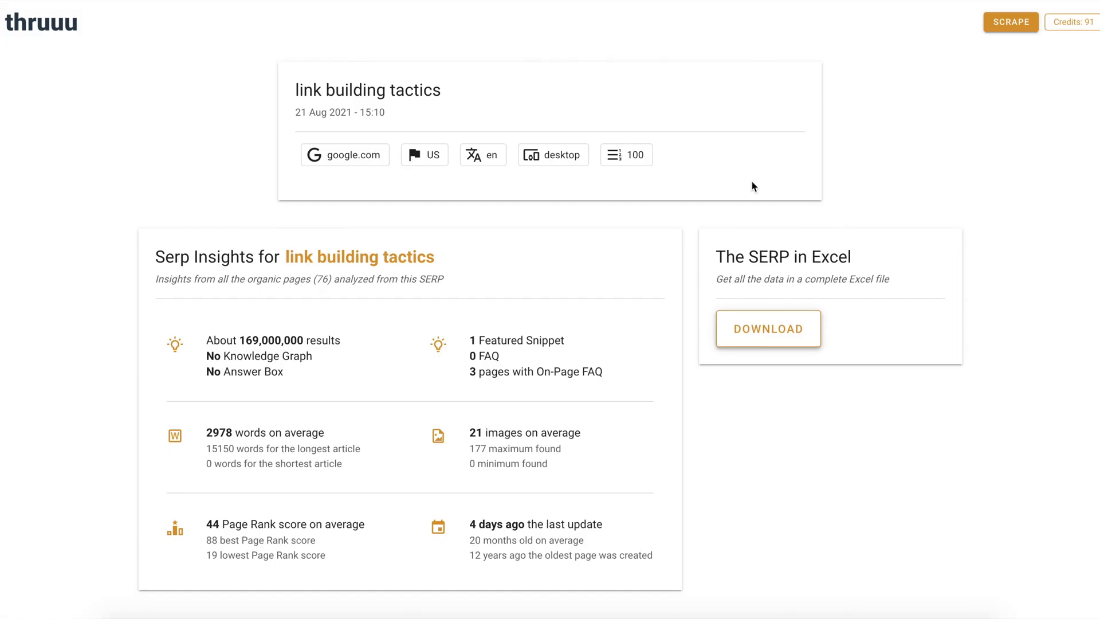
Scroll down to the SOURCES & LINKS list of 286 cited domains, led by google.com.
scroll(1001, 200, "down", 8)
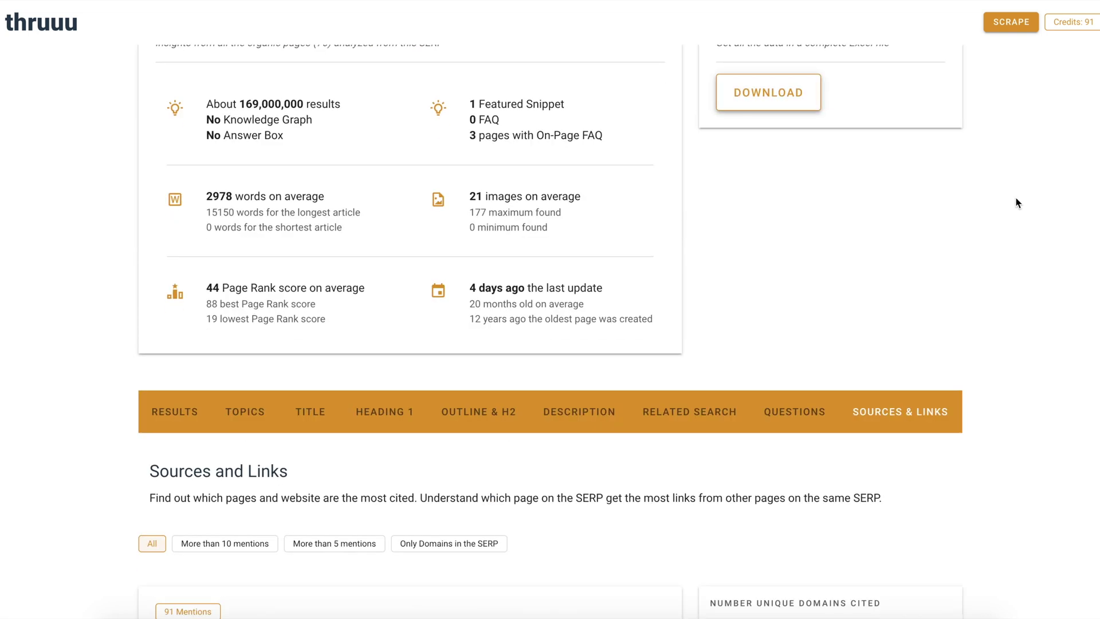
scroll(1018, 203, "down", 1)
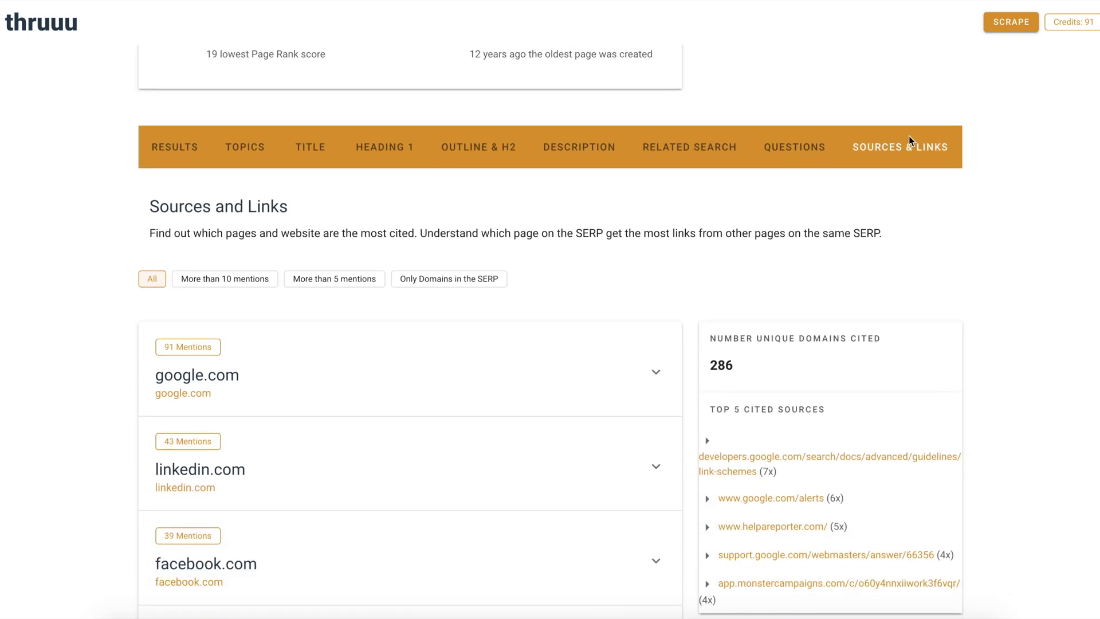
scroll(1035, 183, "down", 2)
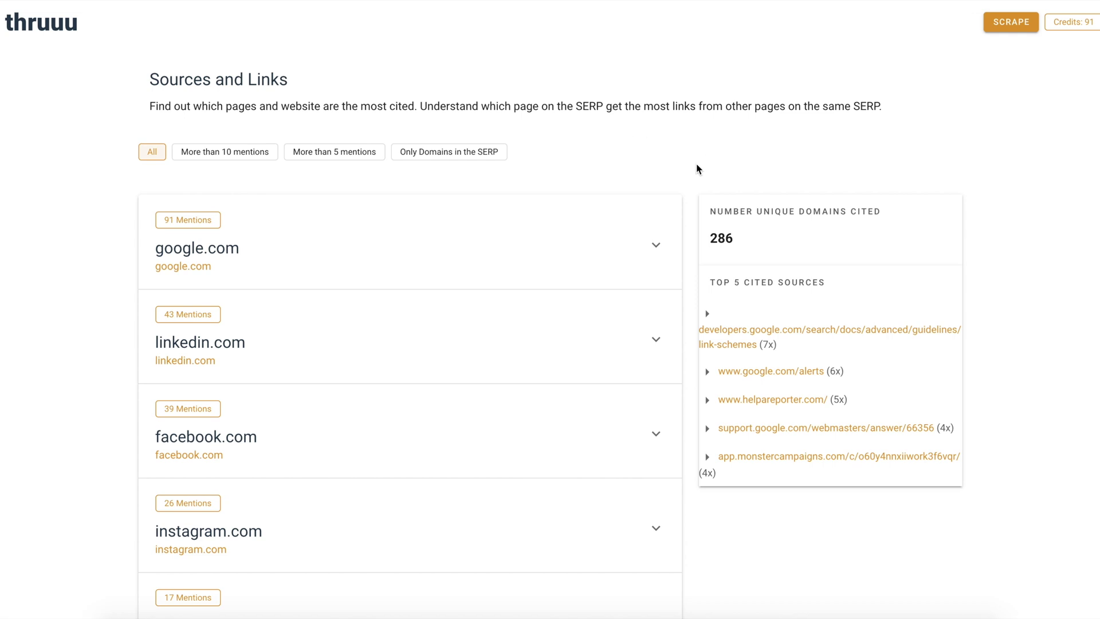
scroll(95, 252, "down", 1)
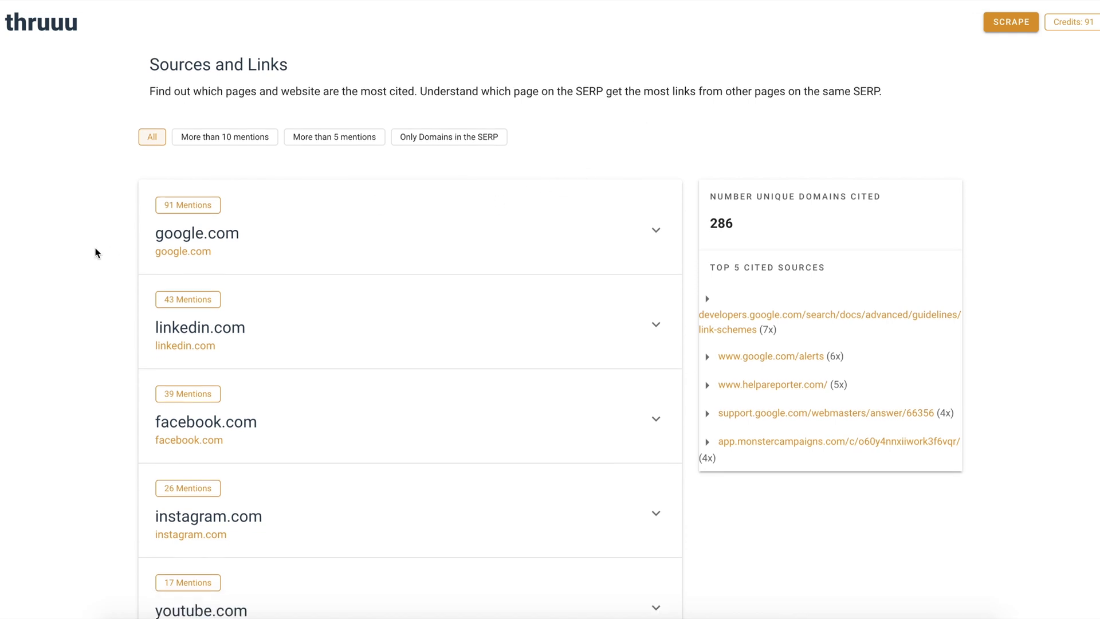
scroll(96, 252, "down", 1)
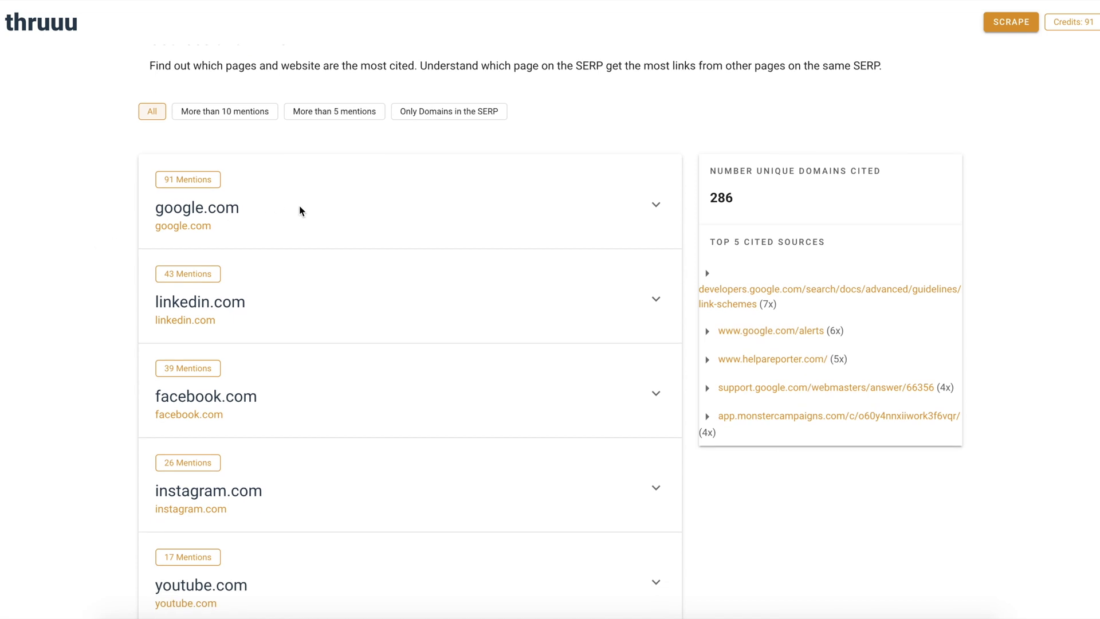
Check google.com's cited URLs, then filter the sources to Only Domains in the SERP.
left_click(342, 209)
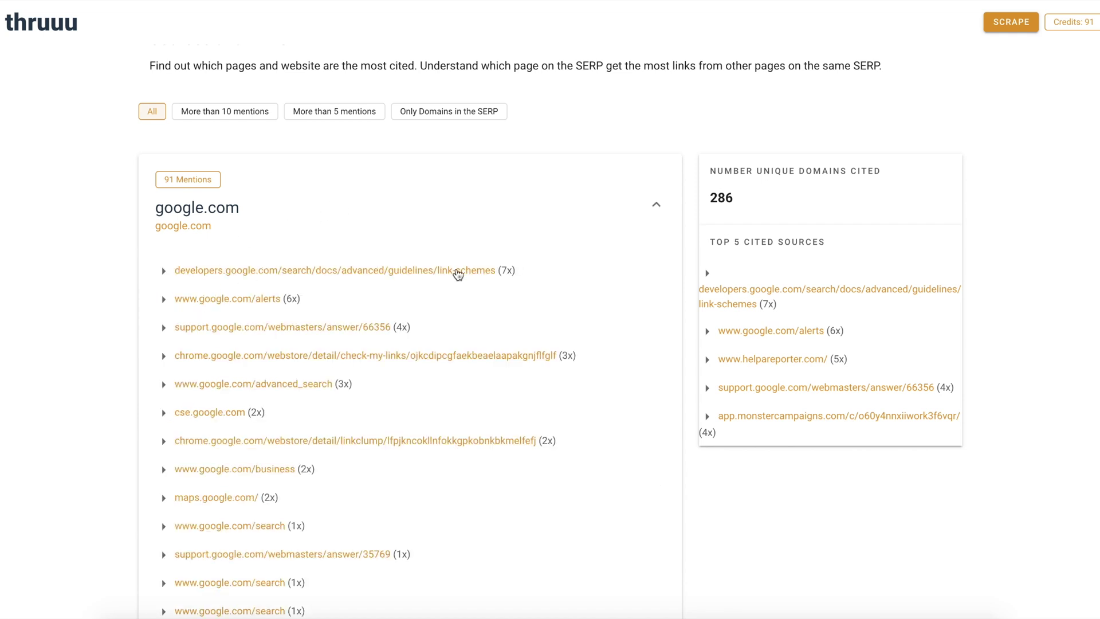
scroll(457, 274, "down", 2)
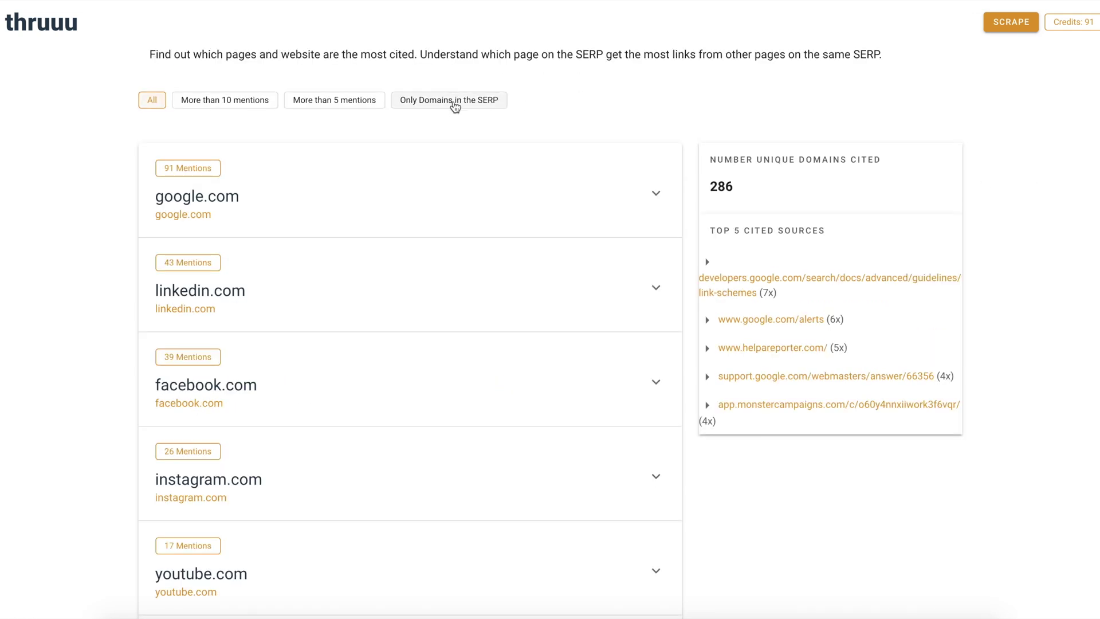
left_click(455, 107)
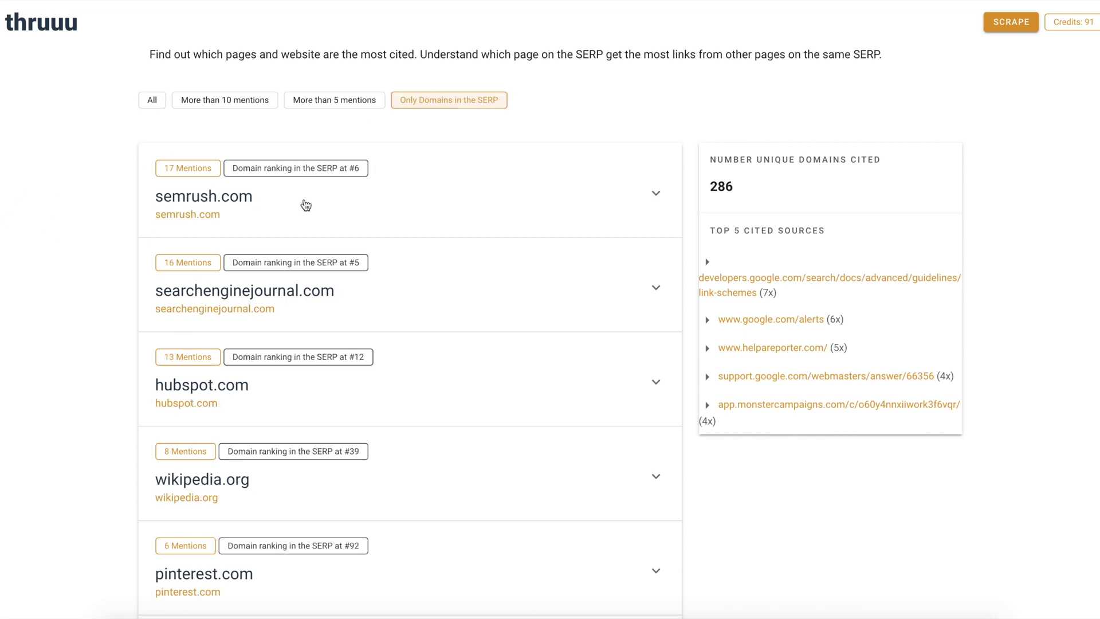